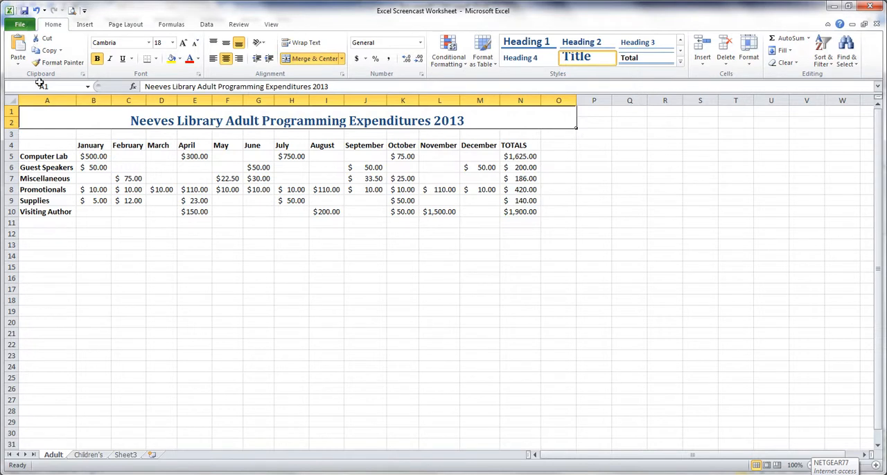
Give range A4:N10 on the Adult sheet thin outline and vertical inside borders in Blue, Accent 1, Darker 25%
drag(42, 145, 513, 211)
right_click(518, 213)
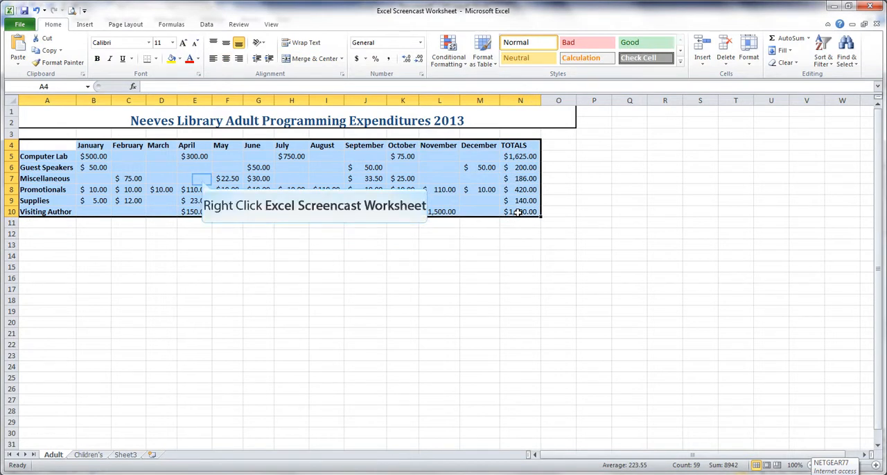
right_click(201, 180)
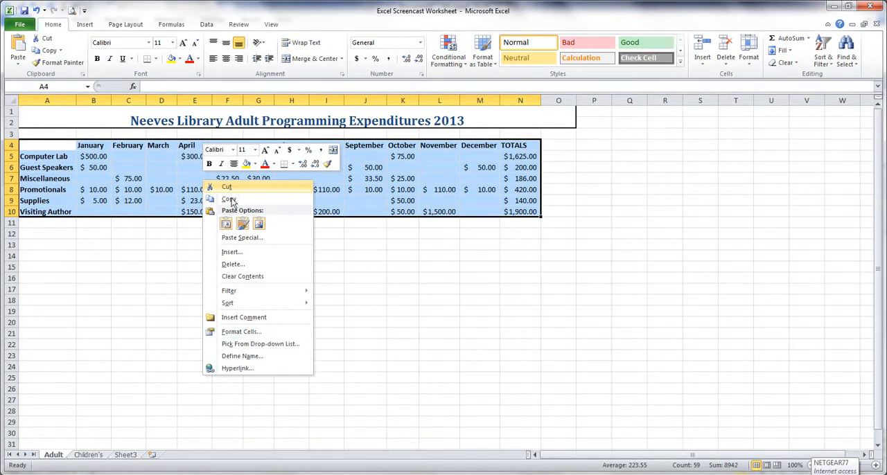
click(252, 331)
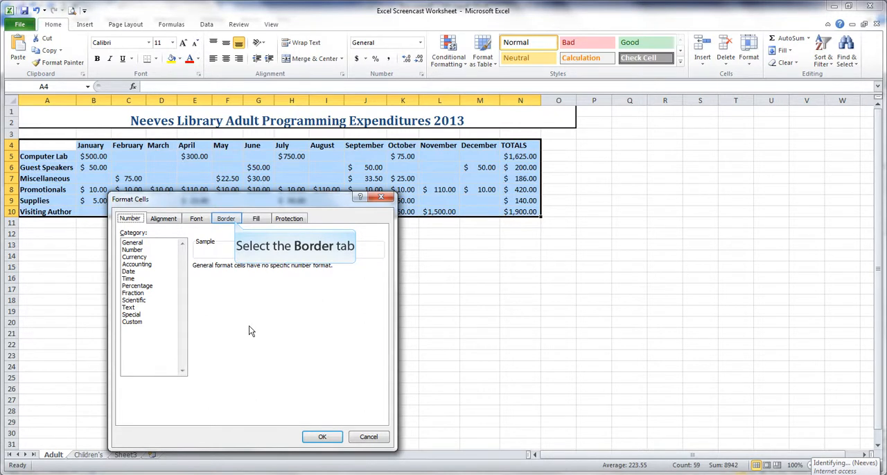
click(227, 219)
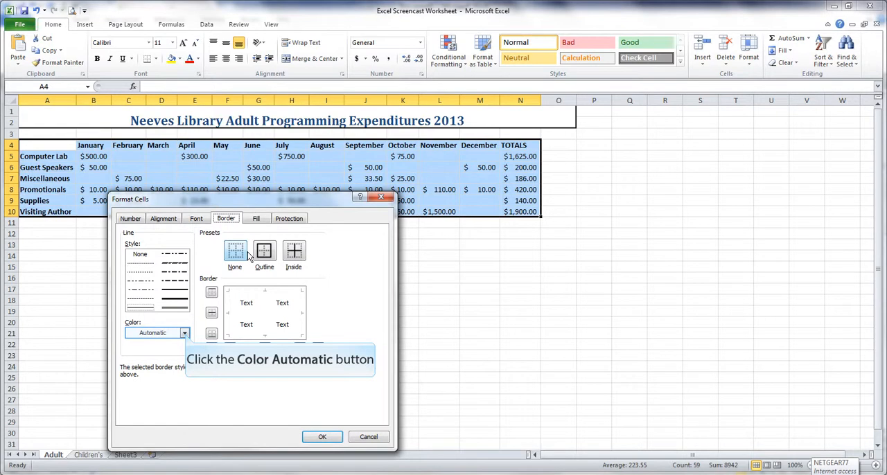
click(185, 334)
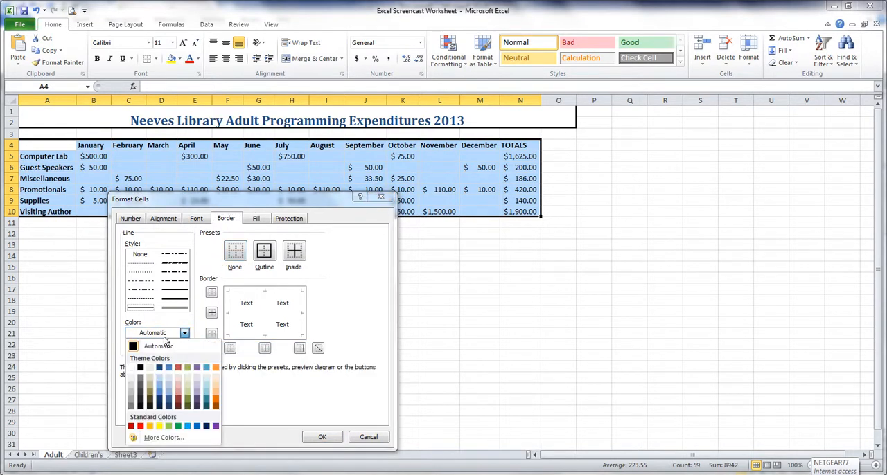
click(169, 401)
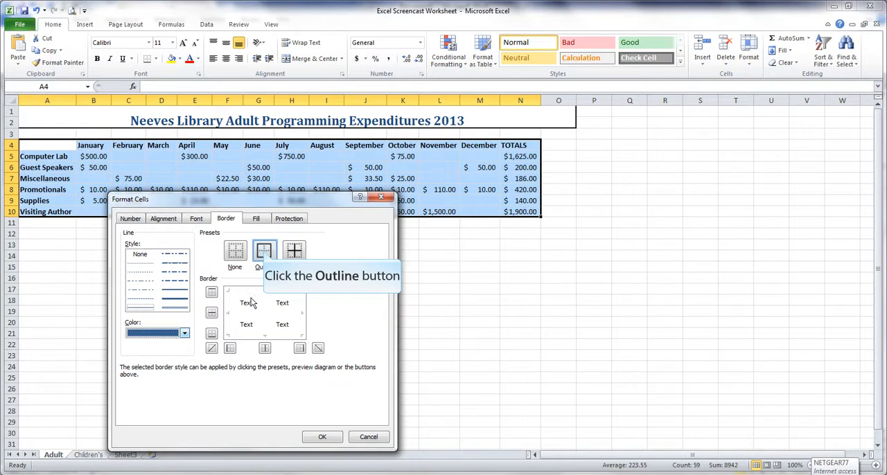
click(264, 252)
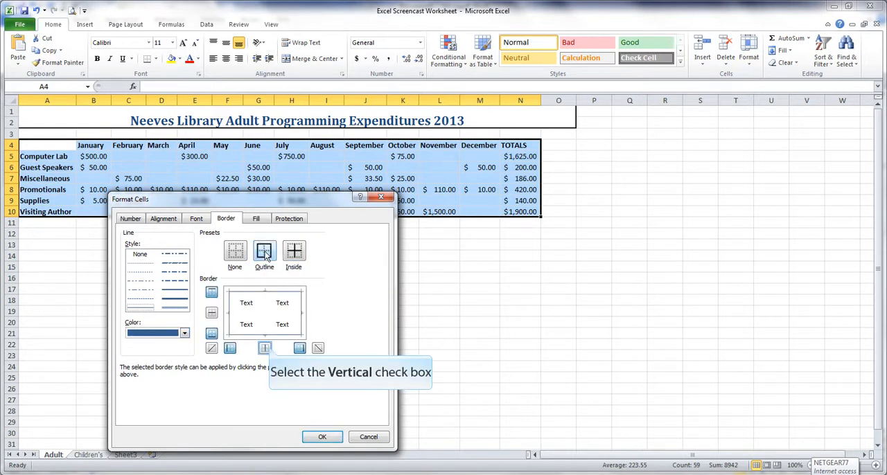
click(267, 349)
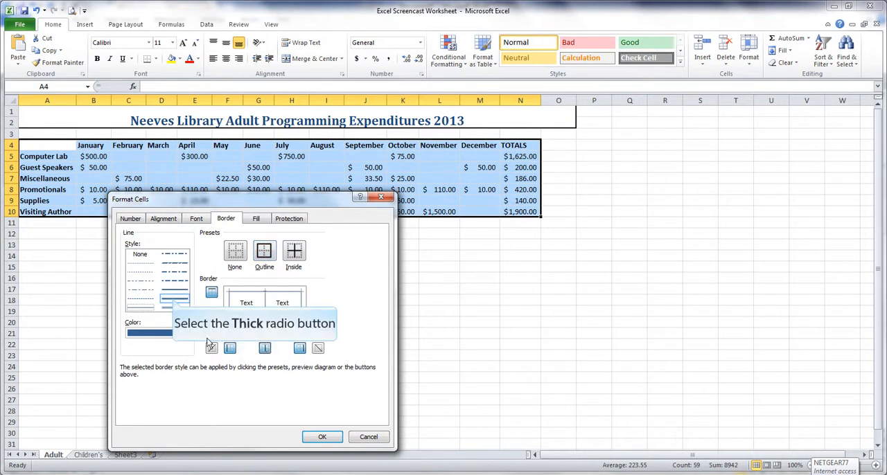
Change the outline and vertical inside borders of the Adult table to the thick line style and apply them
click(173, 303)
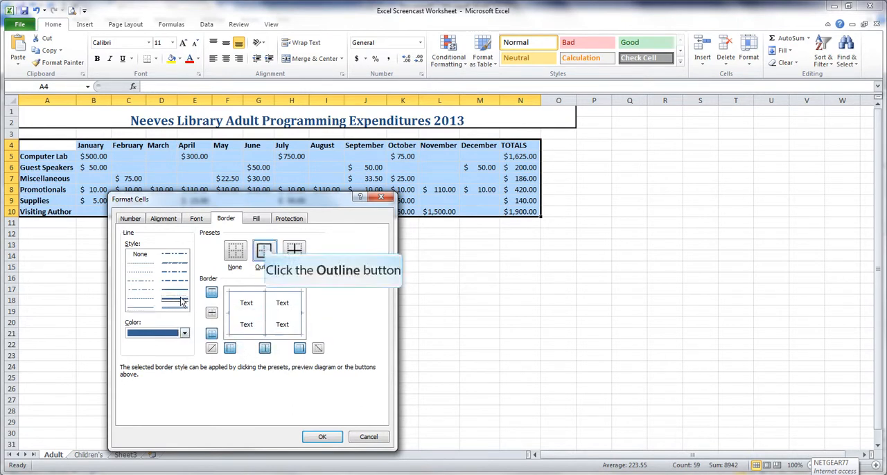
click(264, 250)
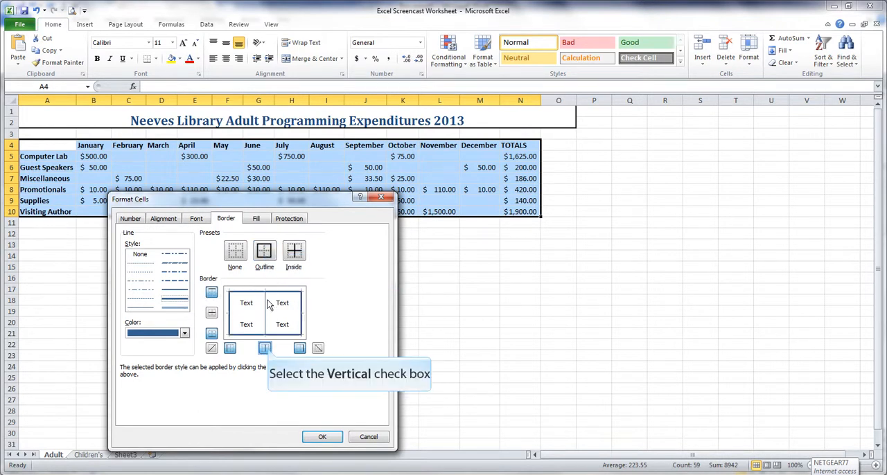
click(266, 349)
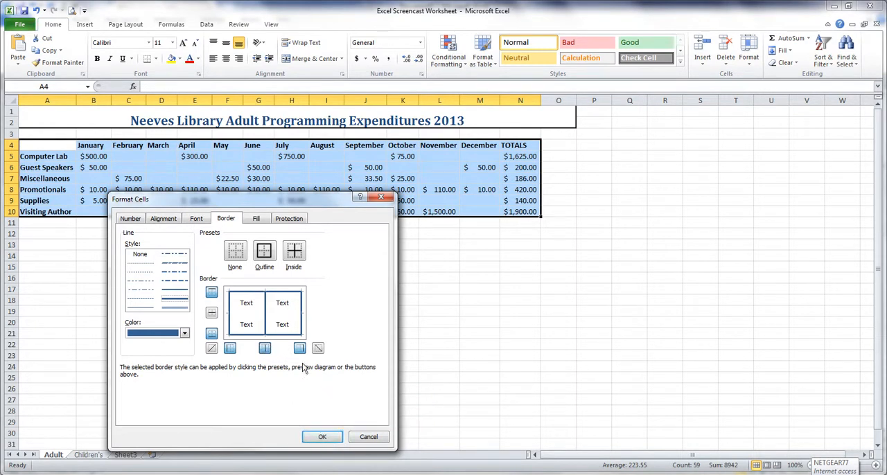
click(321, 437)
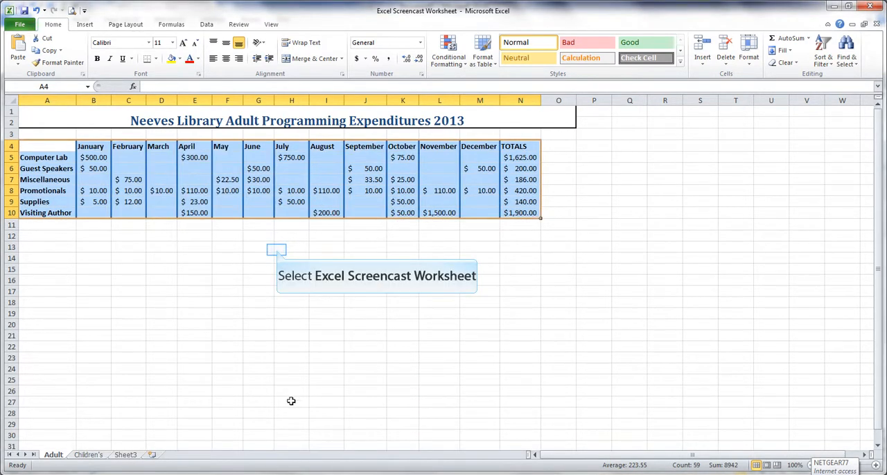
click(276, 250)
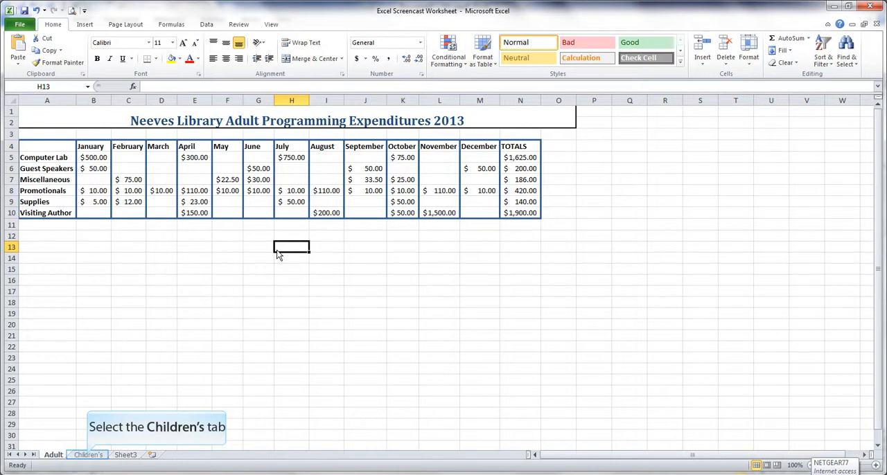
On the Children's sheet, apply thick outline and vertical inside borders in Olive Green, Accent 3, Darker 25% to range A4:N10
click(88, 455)
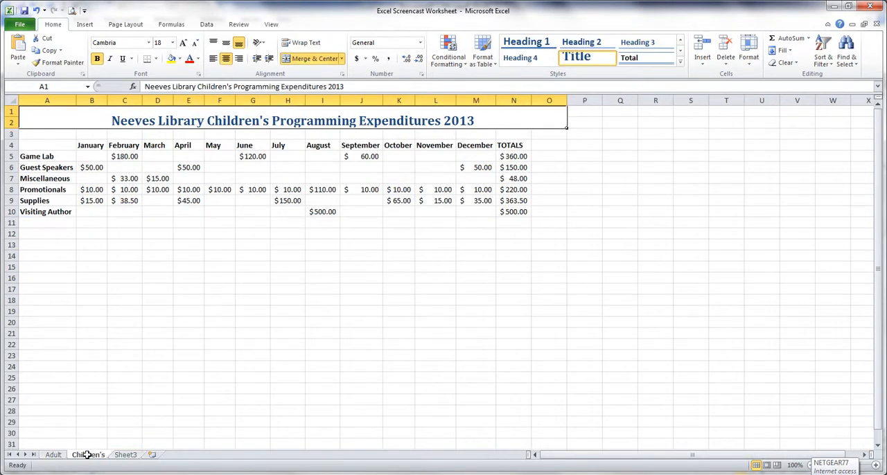
drag(43, 147, 511, 214)
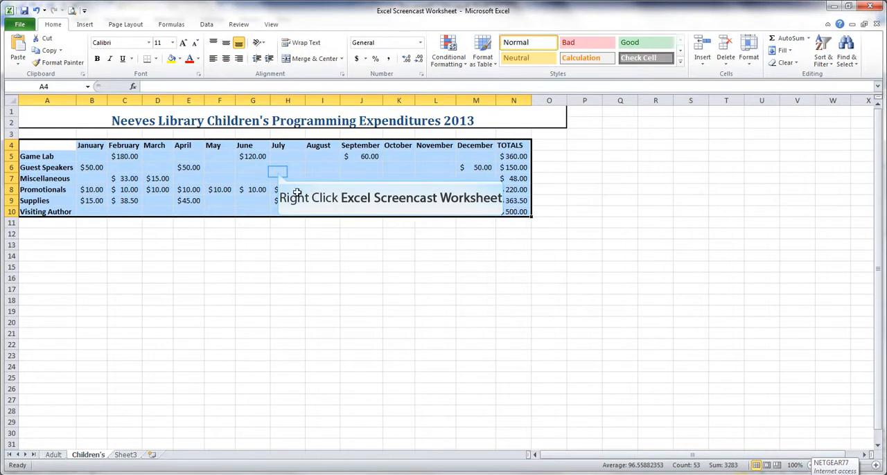
right_click(277, 171)
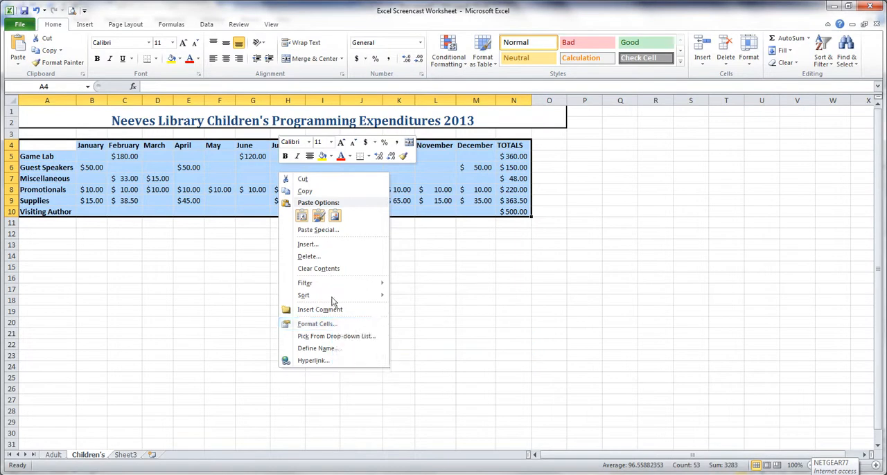
click(334, 326)
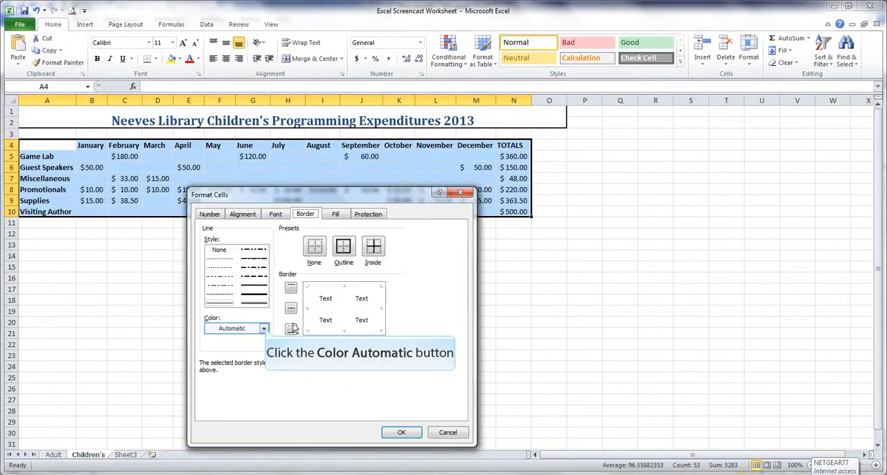
click(263, 328)
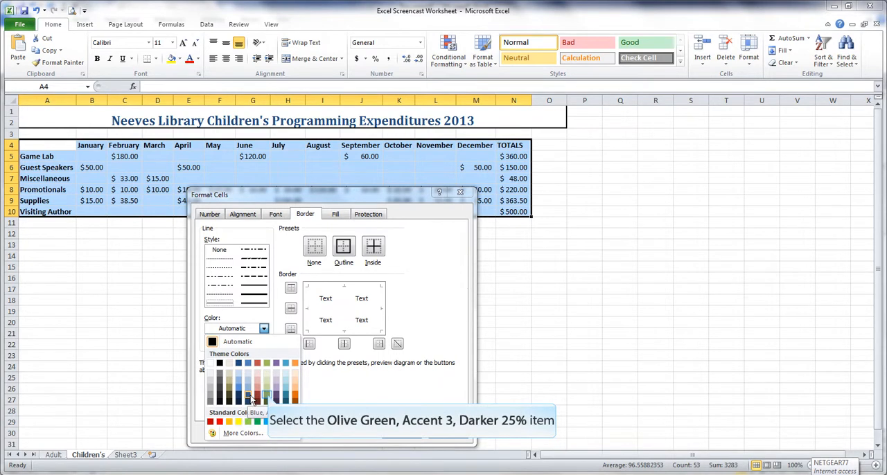
click(267, 398)
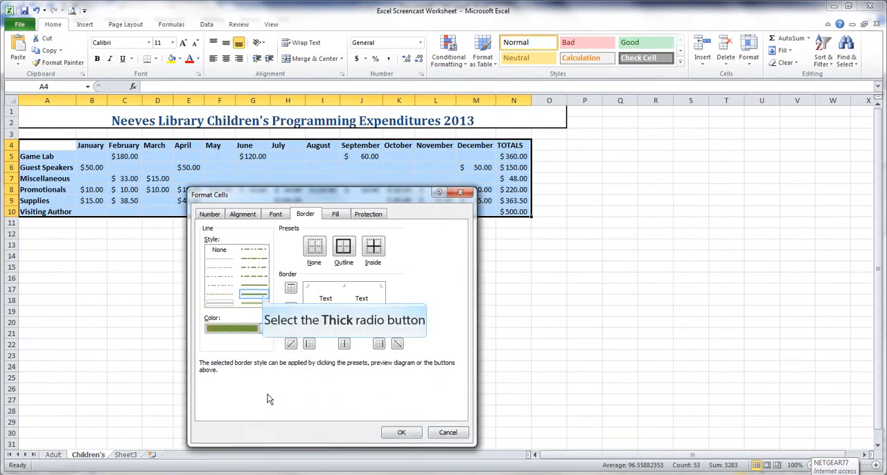
click(261, 294)
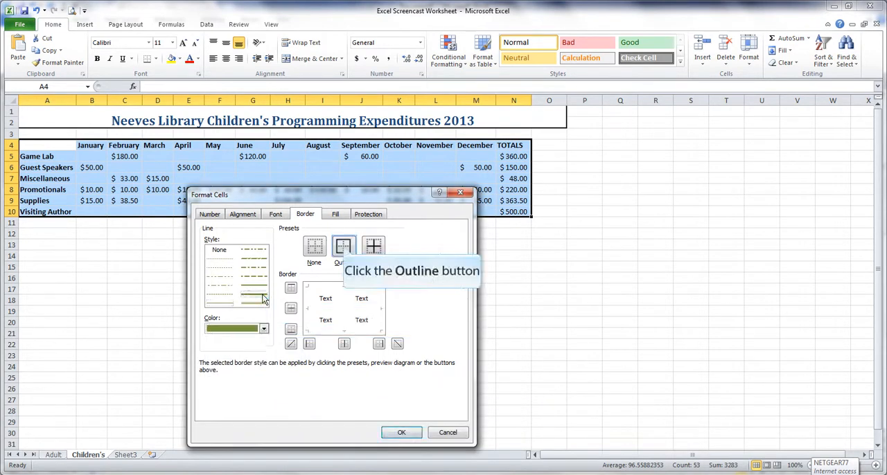
click(344, 246)
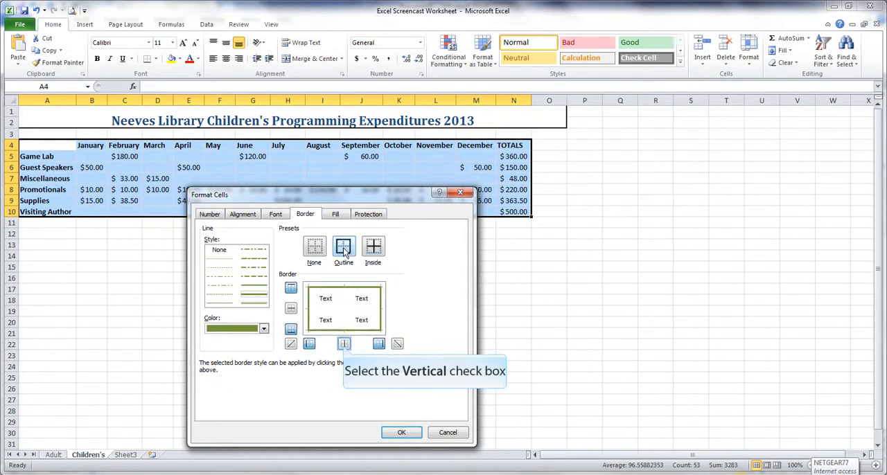
click(343, 344)
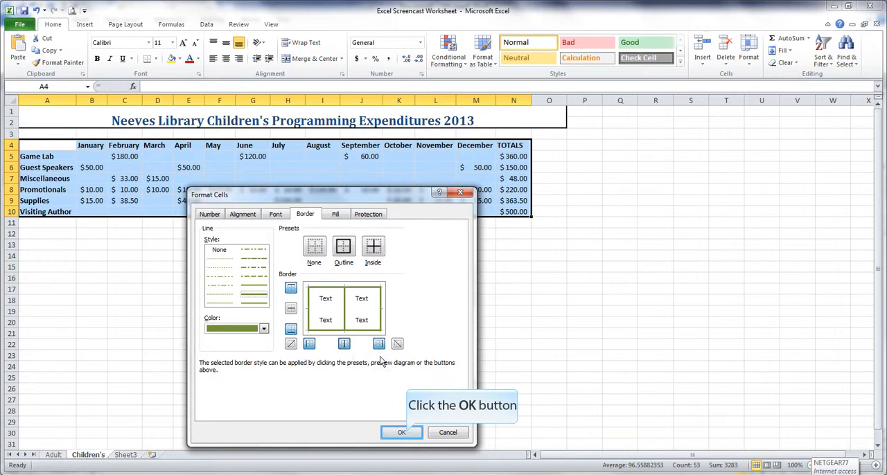
click(405, 434)
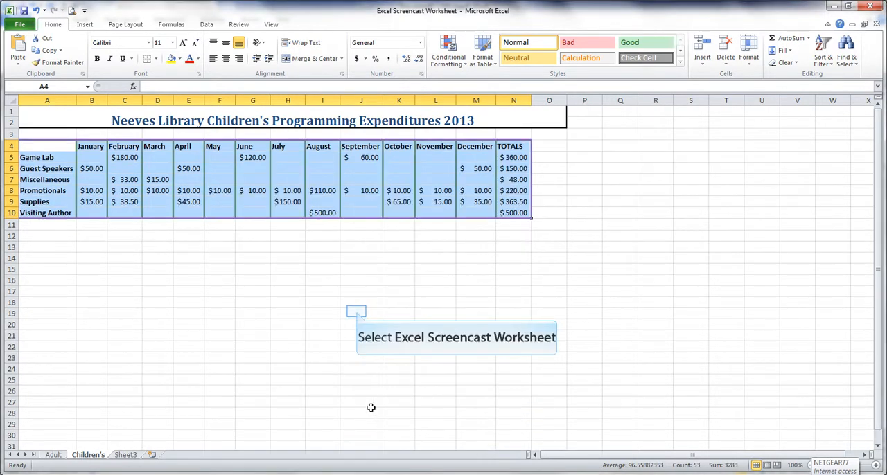
click(359, 315)
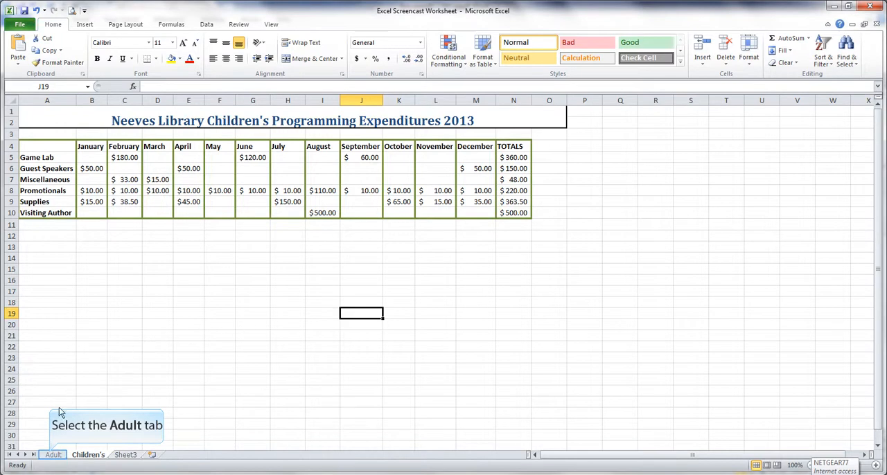
Insert a Clustered Cylinder column chart of range A4:N10 on the Adult sheet and place it below the table
click(52, 455)
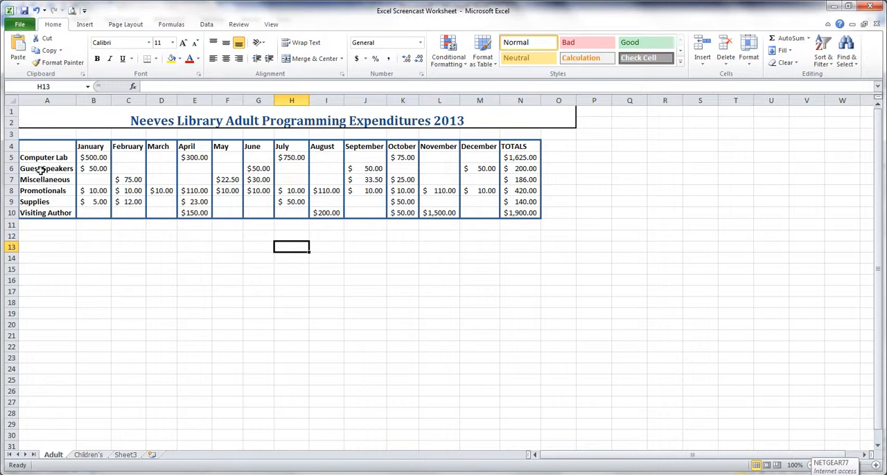
drag(41, 144, 521, 213)
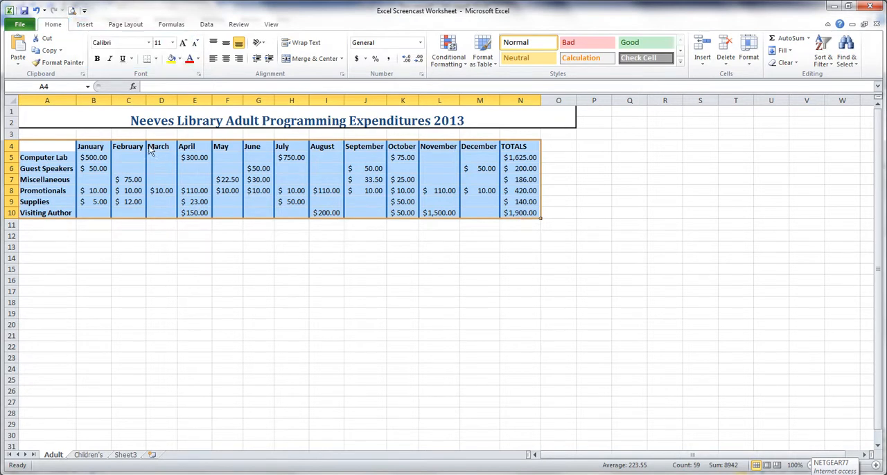
click(83, 25)
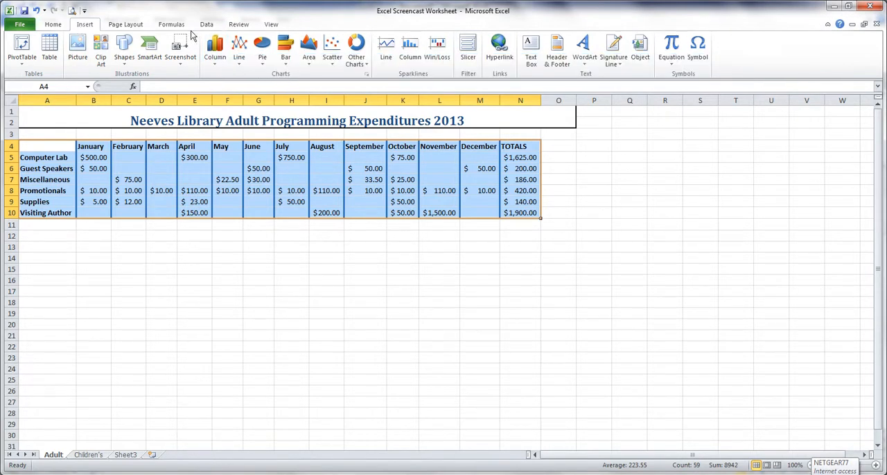
click(217, 47)
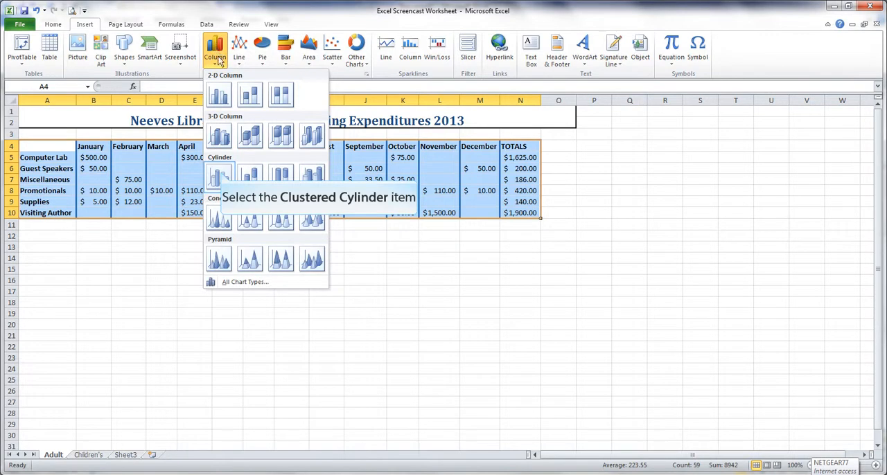
click(219, 177)
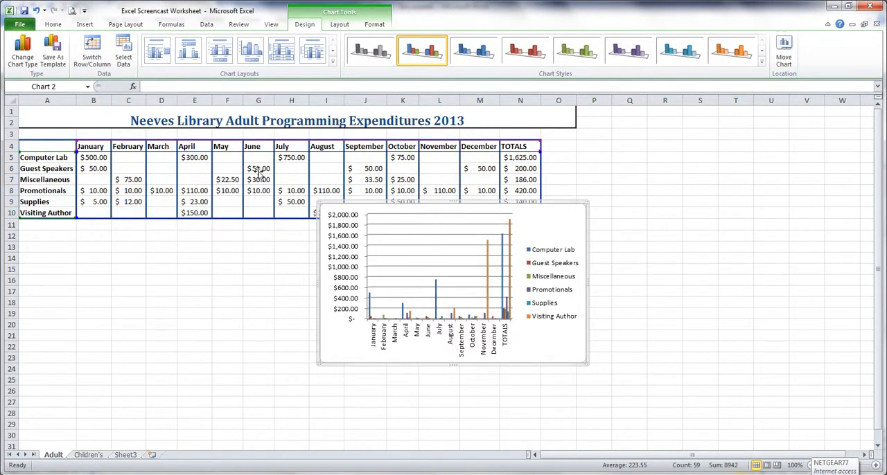
drag(401, 206, 210, 240)
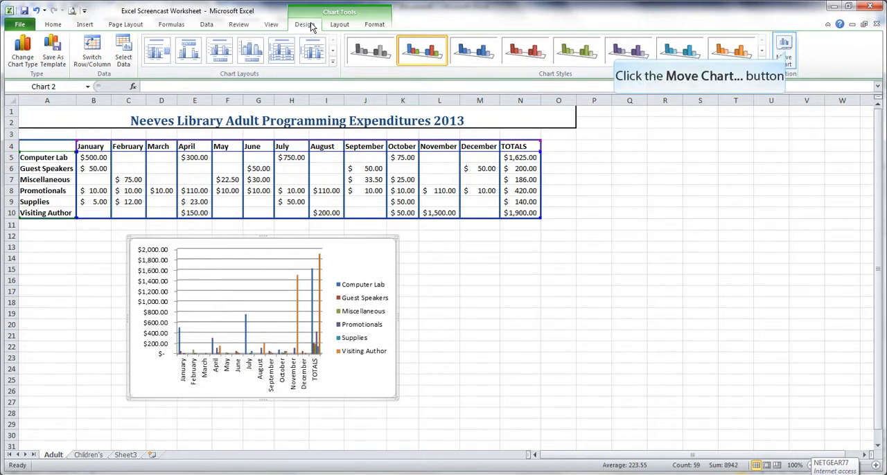
Move the chart to a new sheet named "Adult 2013 Chart", and check the Adult sheet before returning to the chart sheet
click(784, 54)
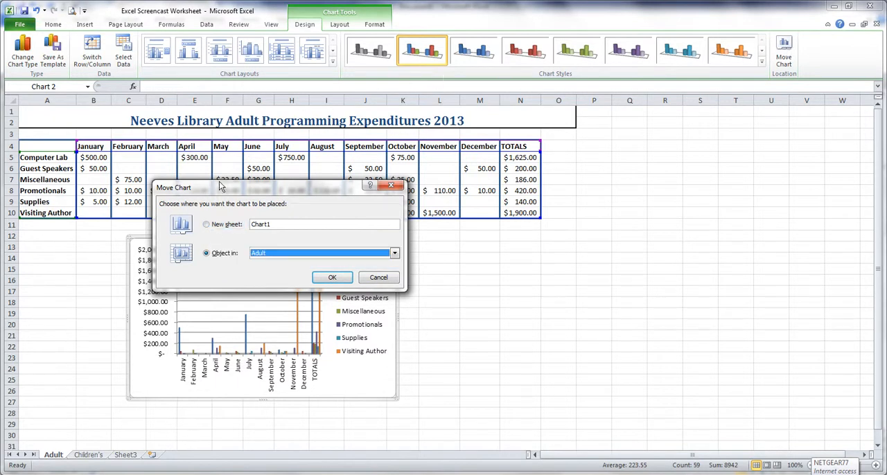
click(209, 225)
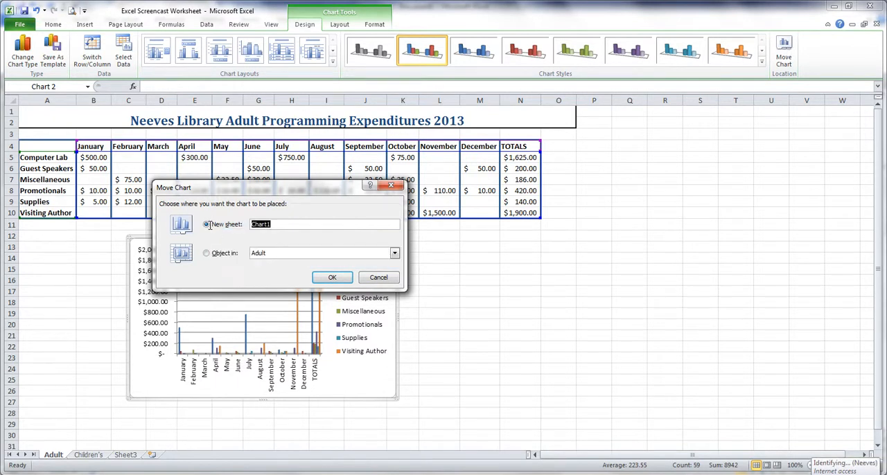
text(Adult 2013 Chart)
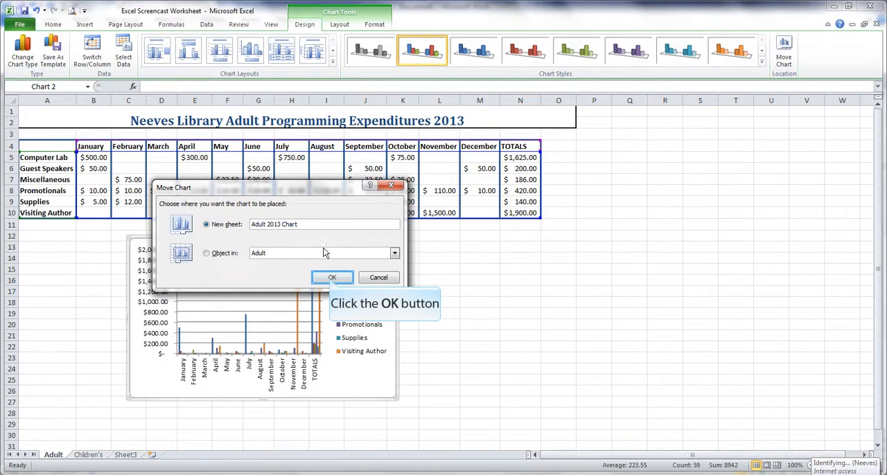
click(331, 278)
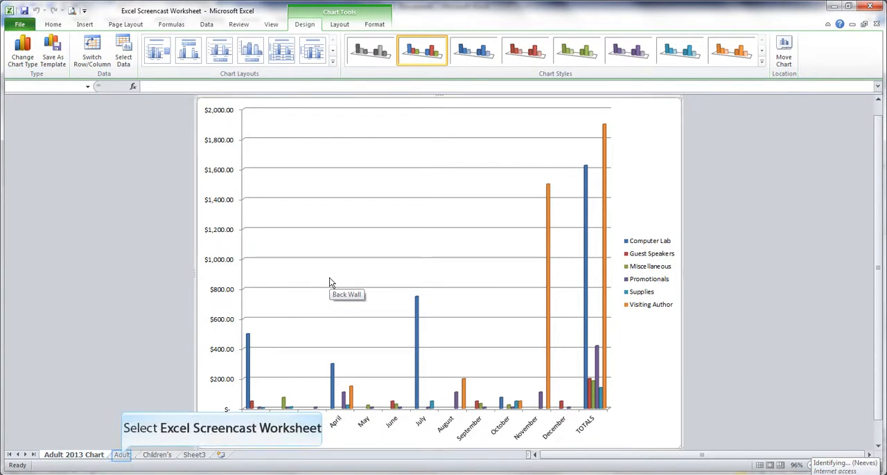
click(123, 457)
click(88, 457)
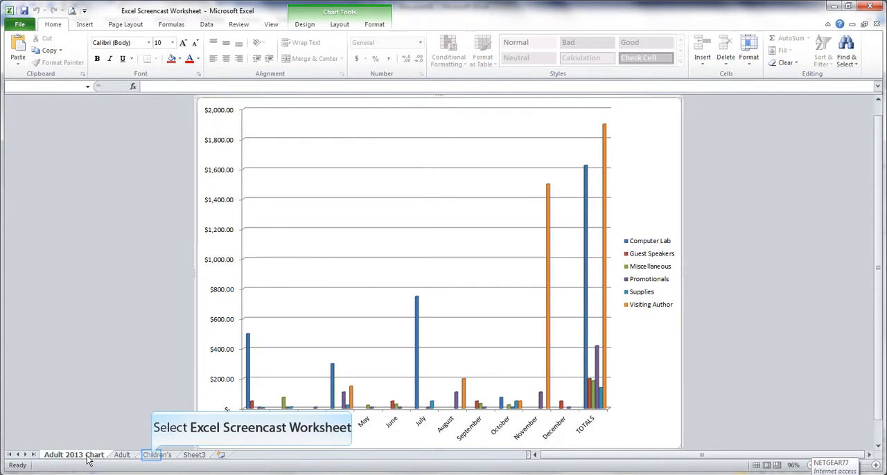
On the Children's sheet, insert a Clustered Cylinder column chart of range A4:N10
click(154, 455)
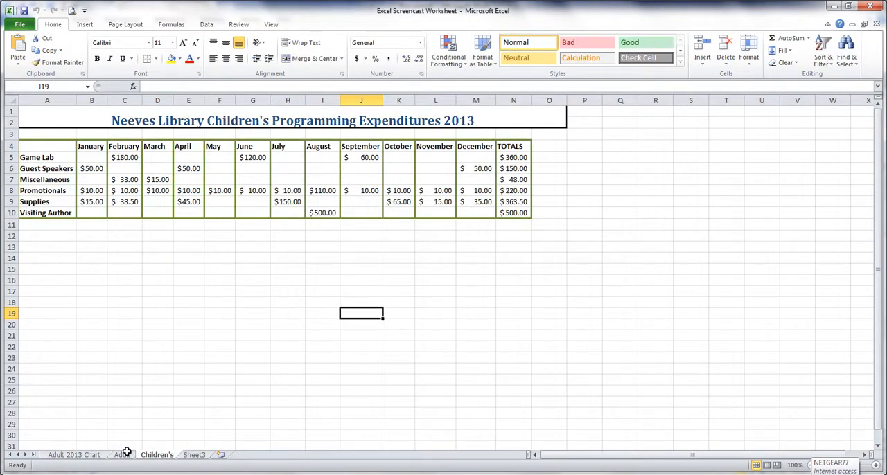
drag(37, 148, 514, 213)
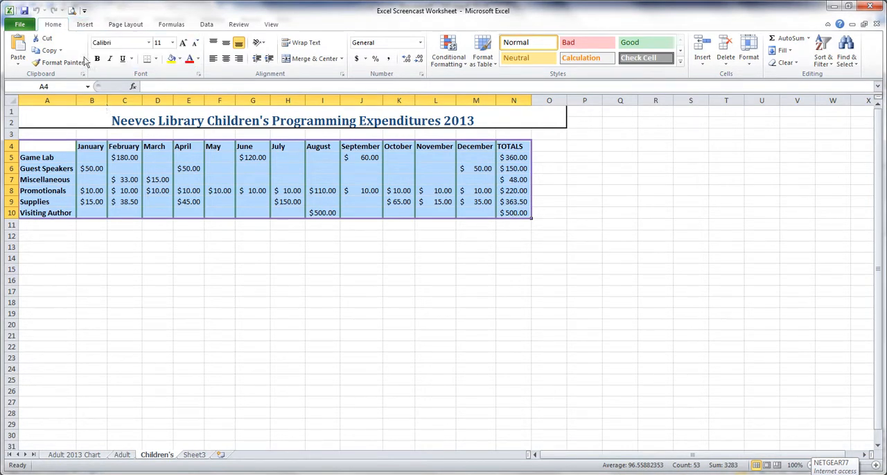
click(83, 25)
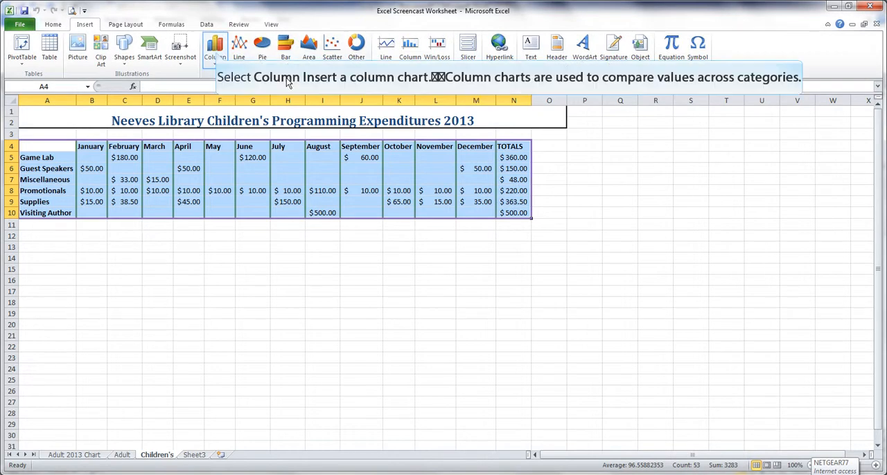
click(215, 52)
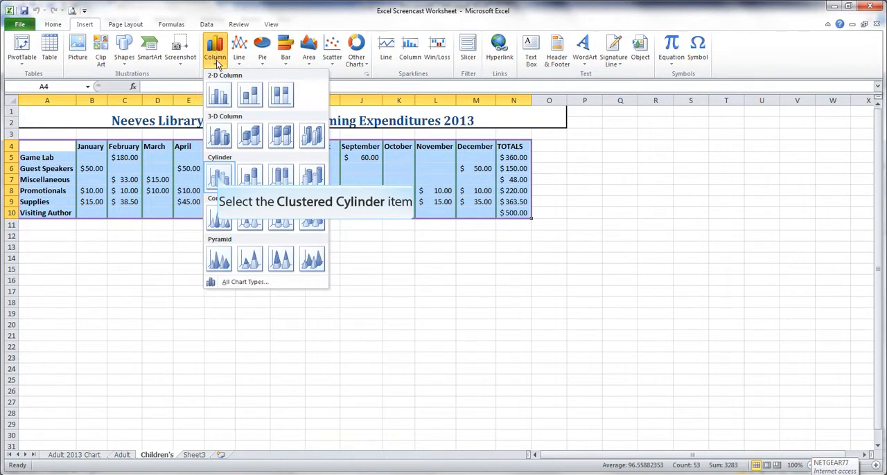
click(219, 179)
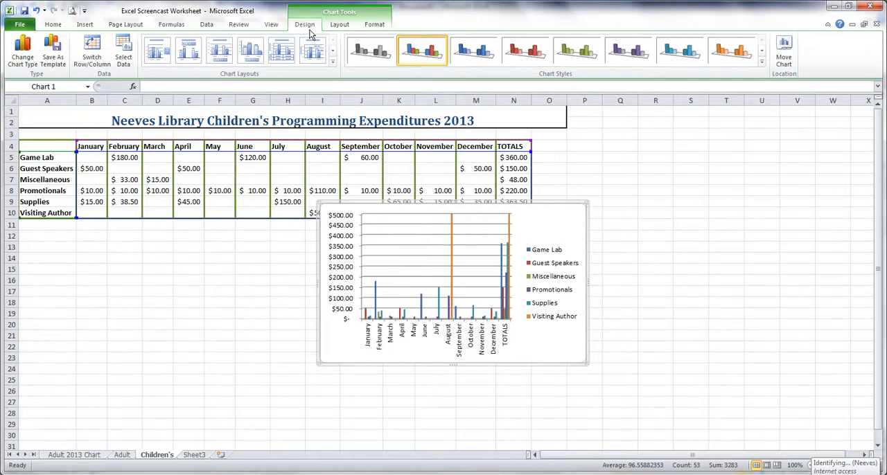
Move the chart to a new sheet named "Children's 2013 Chart", and check it against the Children's sheet, finishing on the Children's sheet
click(785, 54)
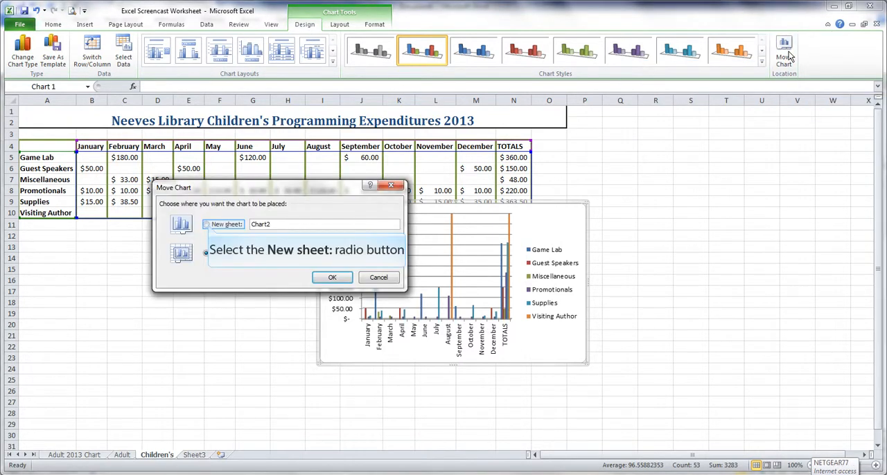
click(206, 225)
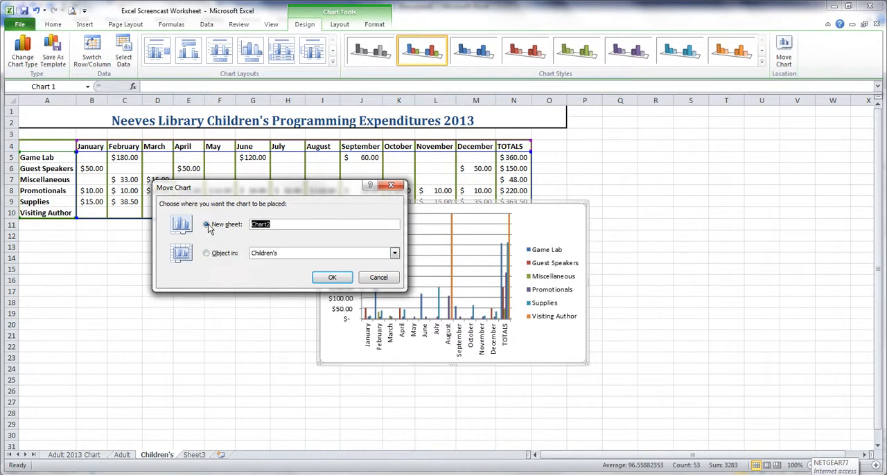
text(Children's 2013 Chart)
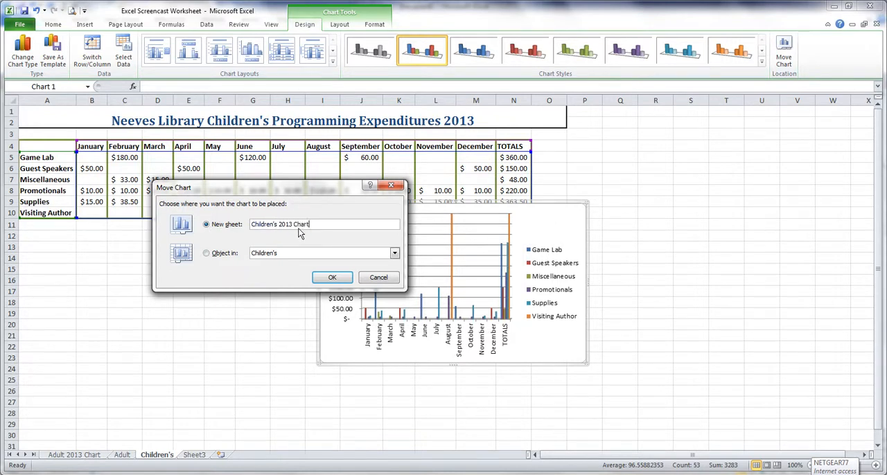
click(322, 277)
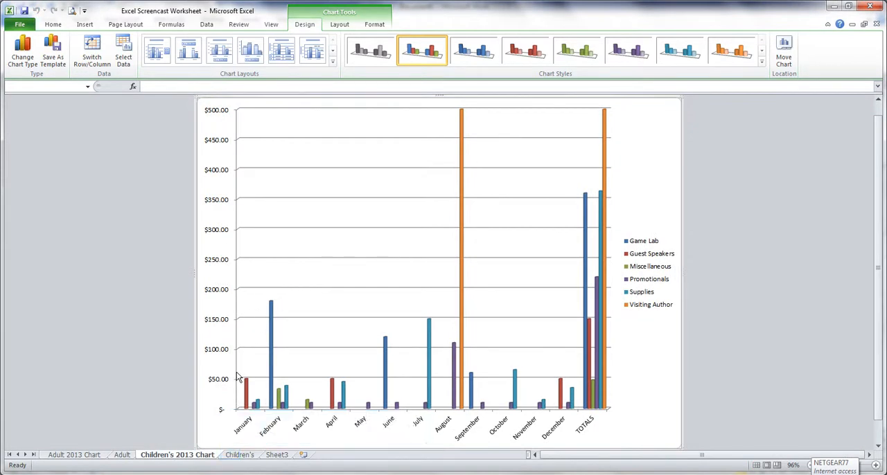
click(232, 455)
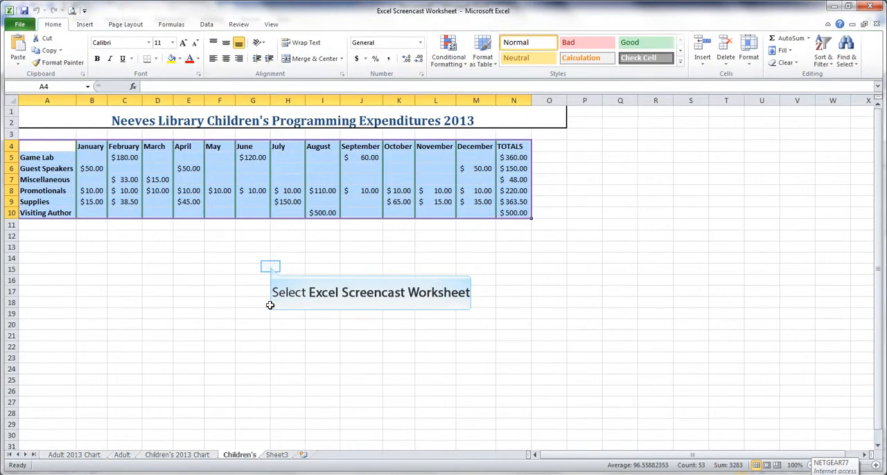
click(177, 455)
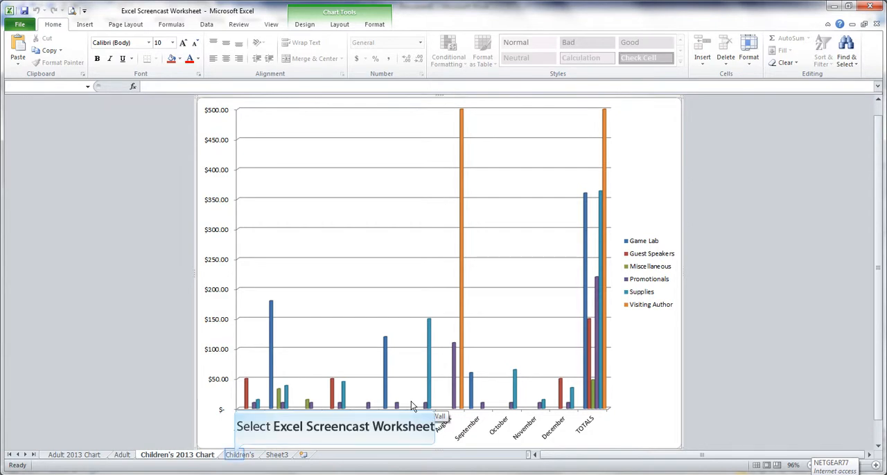
click(236, 456)
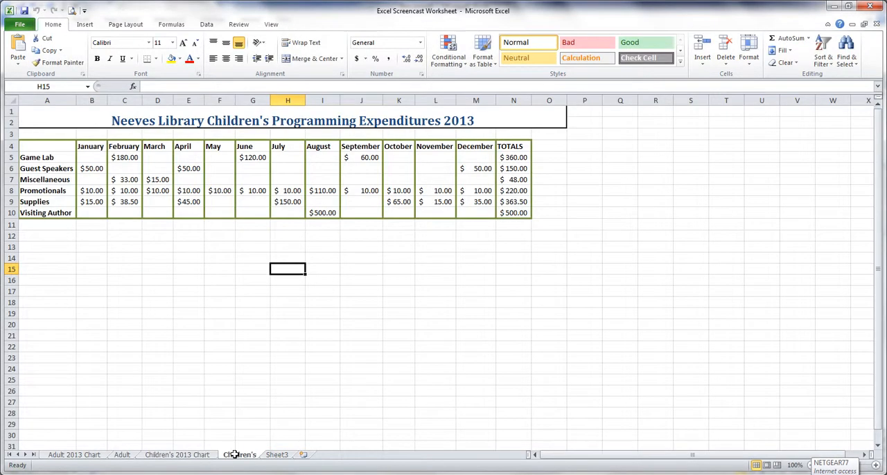